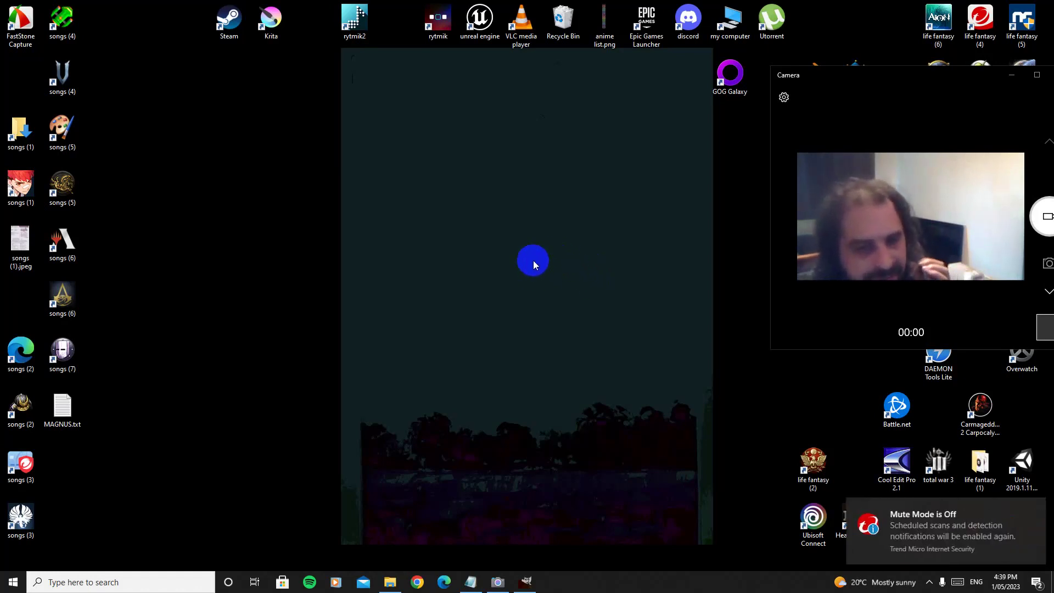
Step: Make englishterrierboy.png the desktop wallpaper, browsing for it from the Personalise background page
{"action": "right_click", "coordinate": [522, 262]}
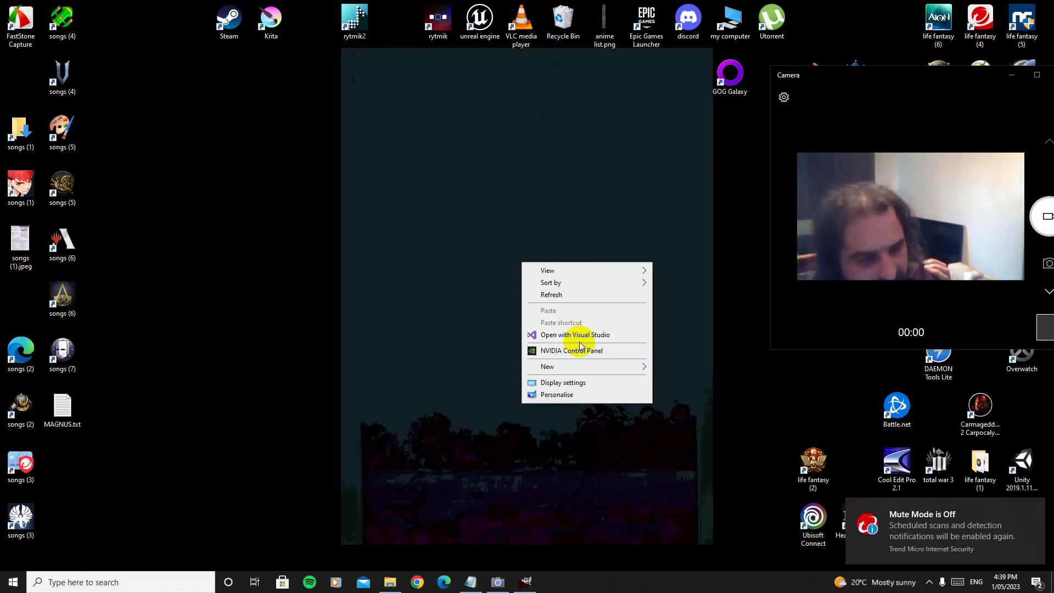
{"action": "left_click", "coordinate": [581, 392]}
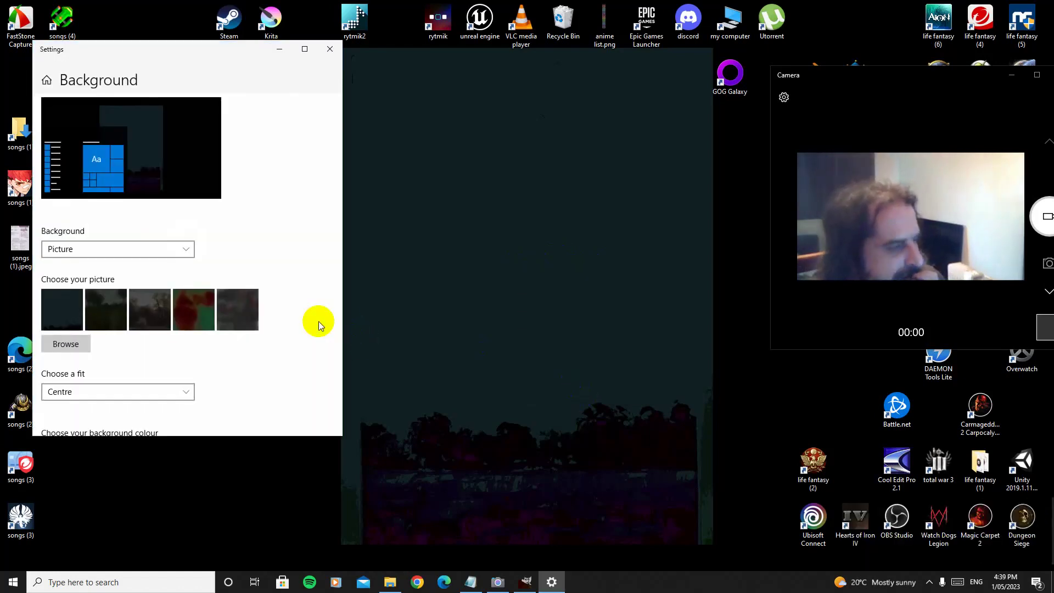
{"action": "left_click", "coordinate": [61, 344]}
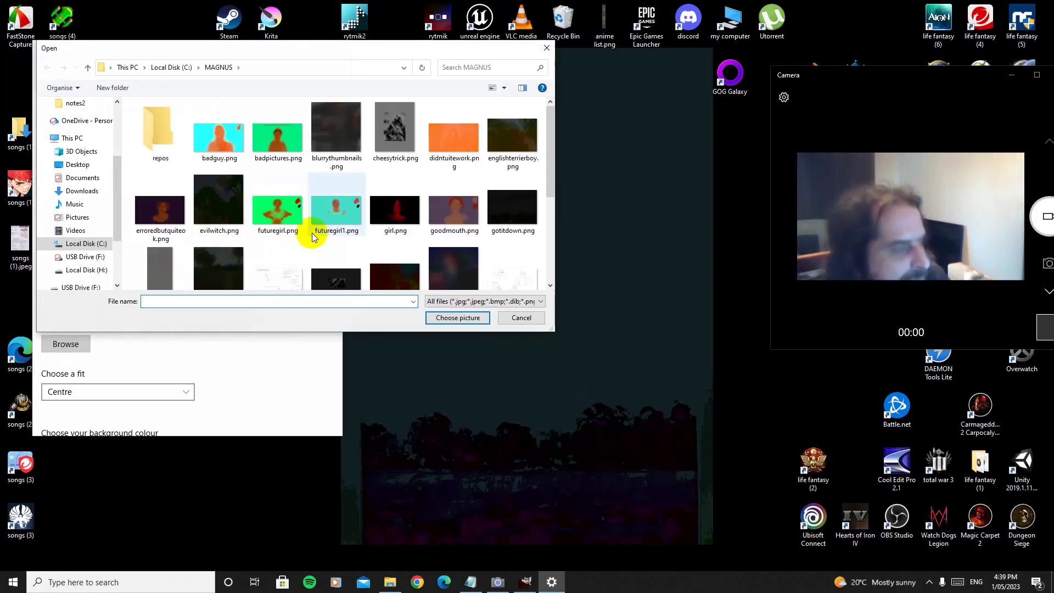
{"action": "double_click", "coordinate": [506, 138]}
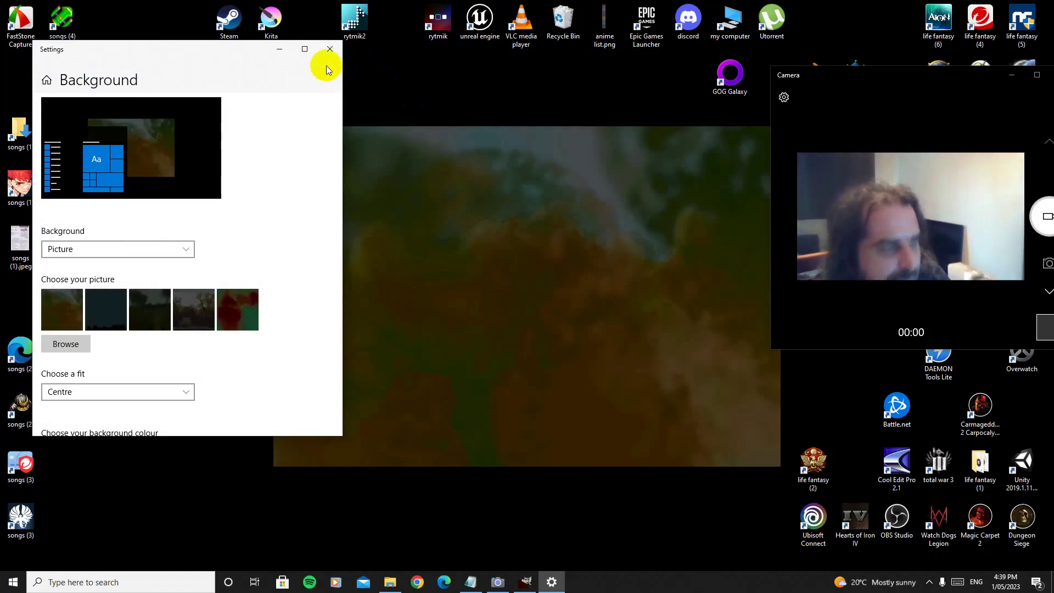
Step: Close the Settings window to reveal the new painting on the desktop
{"action": "left_click", "coordinate": [337, 52]}
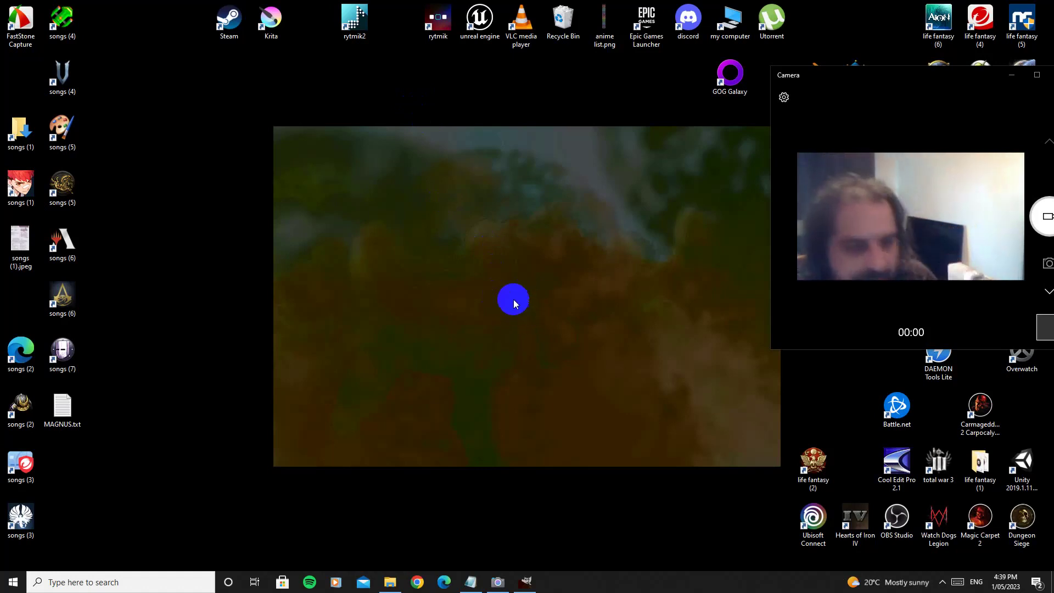
Step: Switch the wallpaper to sillybusiness2.png, browsing for it from the Personalise background page
{"action": "right_click", "coordinate": [514, 301]}
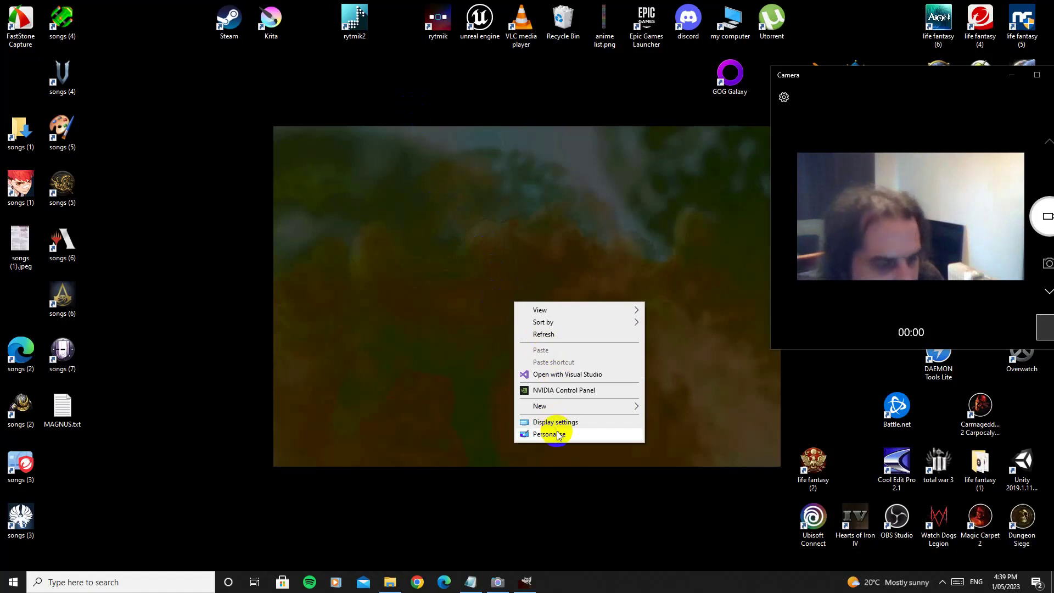
{"action": "left_click", "coordinate": [558, 435]}
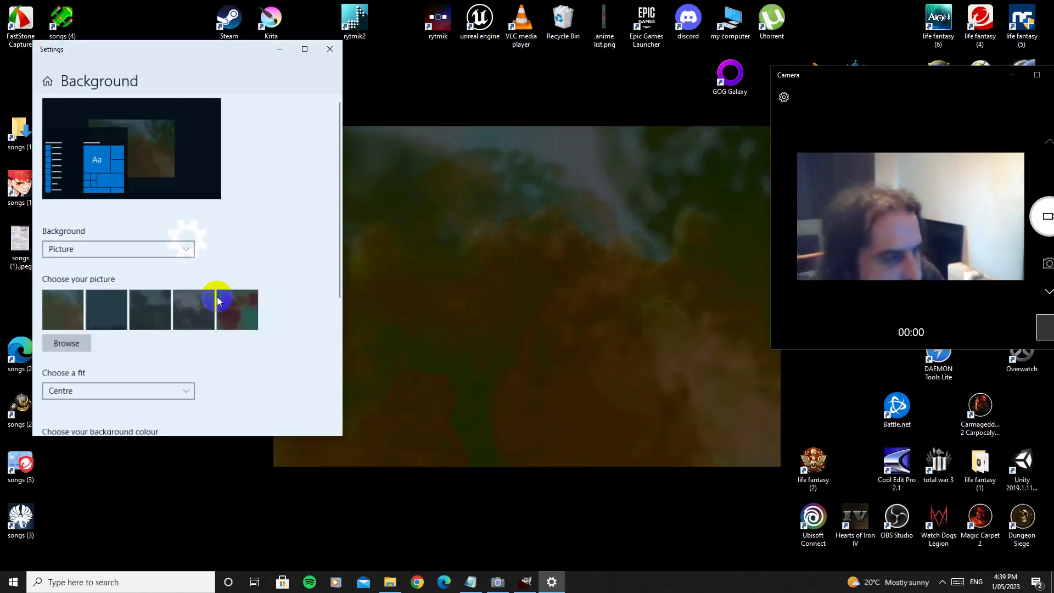
{"action": "left_click", "coordinate": [70, 345]}
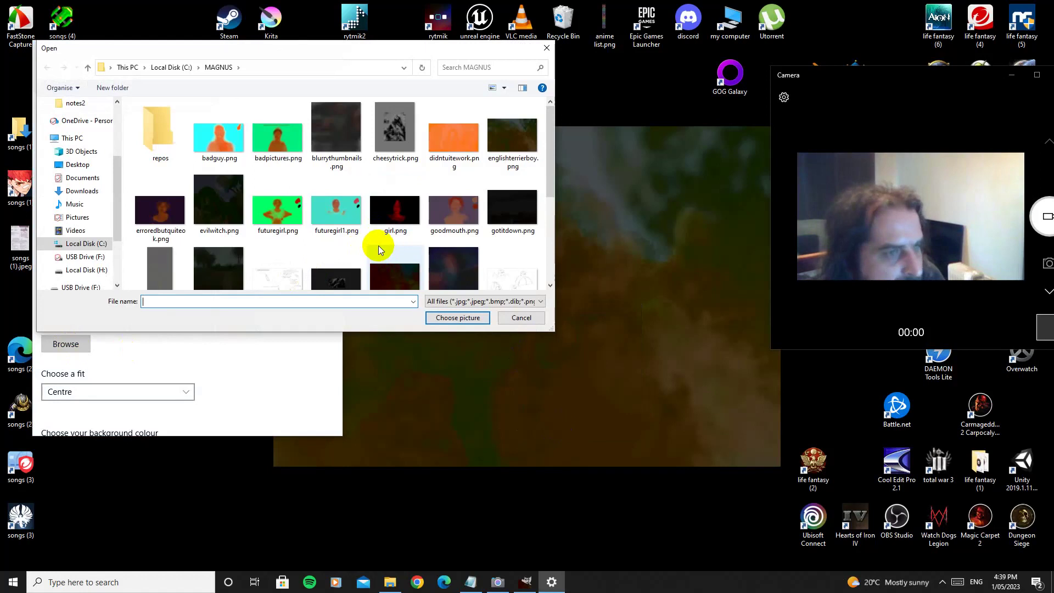
{"action": "scroll", "coordinate": [379, 244], "scroll_direction": "down", "scroll_amount": 1}
{"action": "scroll", "coordinate": [379, 243], "scroll_direction": "down", "scroll_amount": 3}
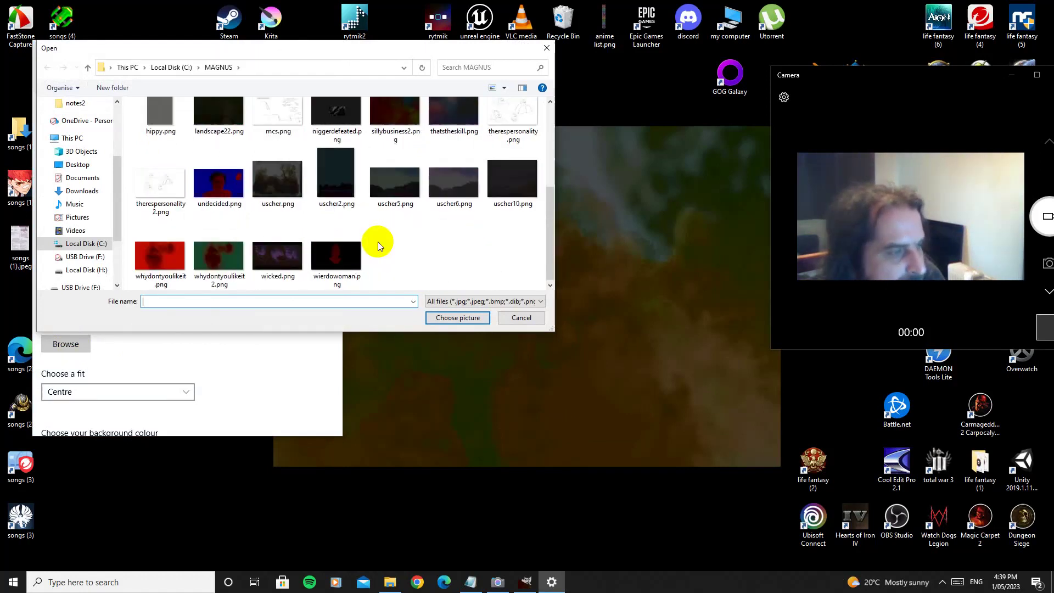
{"action": "scroll", "coordinate": [378, 241], "scroll_direction": "up", "scroll_amount": 1}
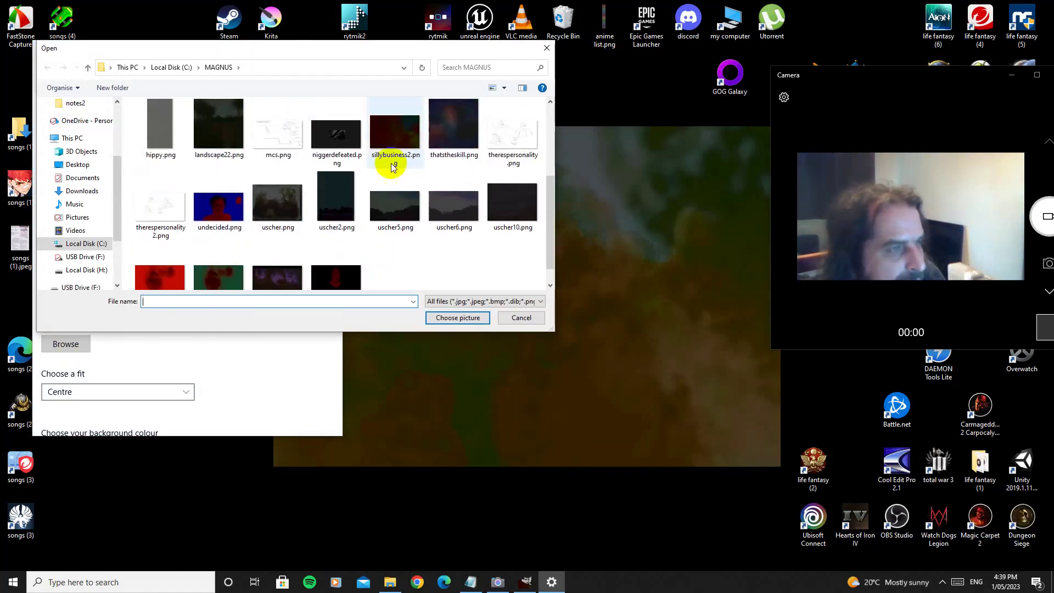
{"action": "double_click", "coordinate": [392, 134]}
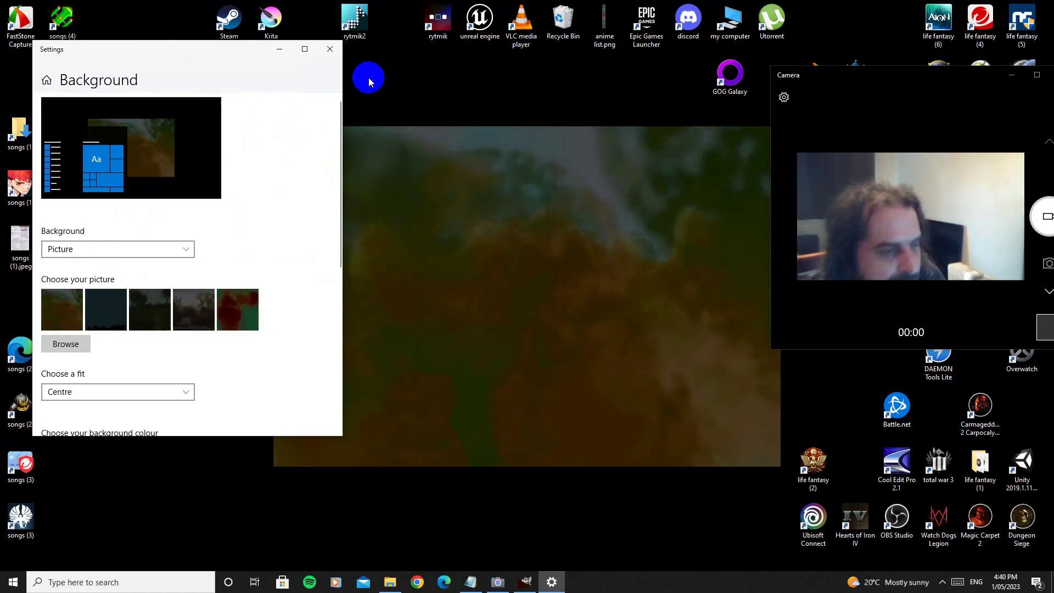
{"action": "left_click", "coordinate": [329, 53]}
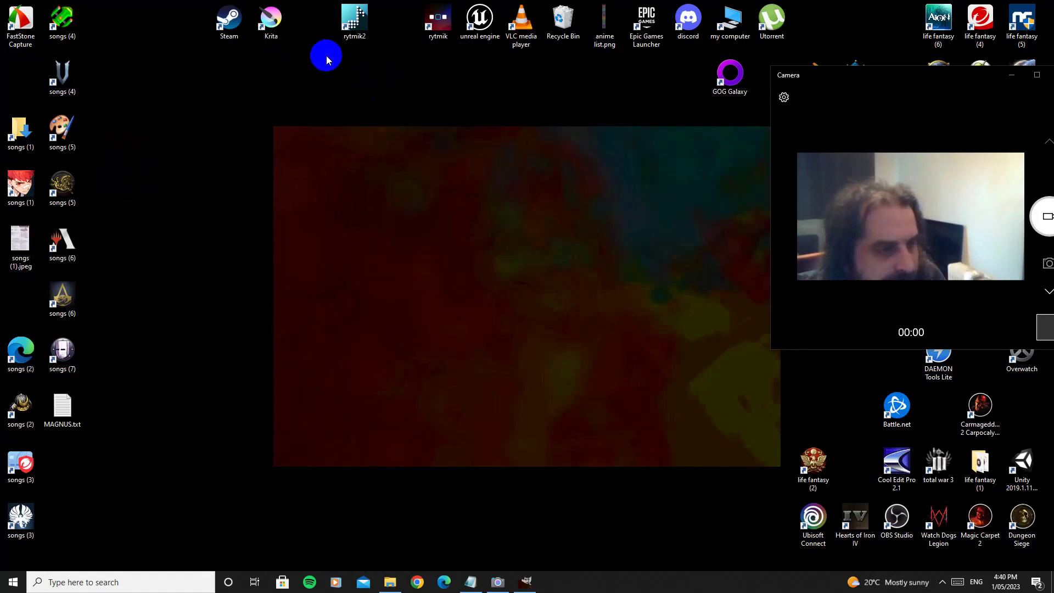
{"action": "left_click_drag", "start_coordinate": [847, 79], "coordinate": [897, 75]}
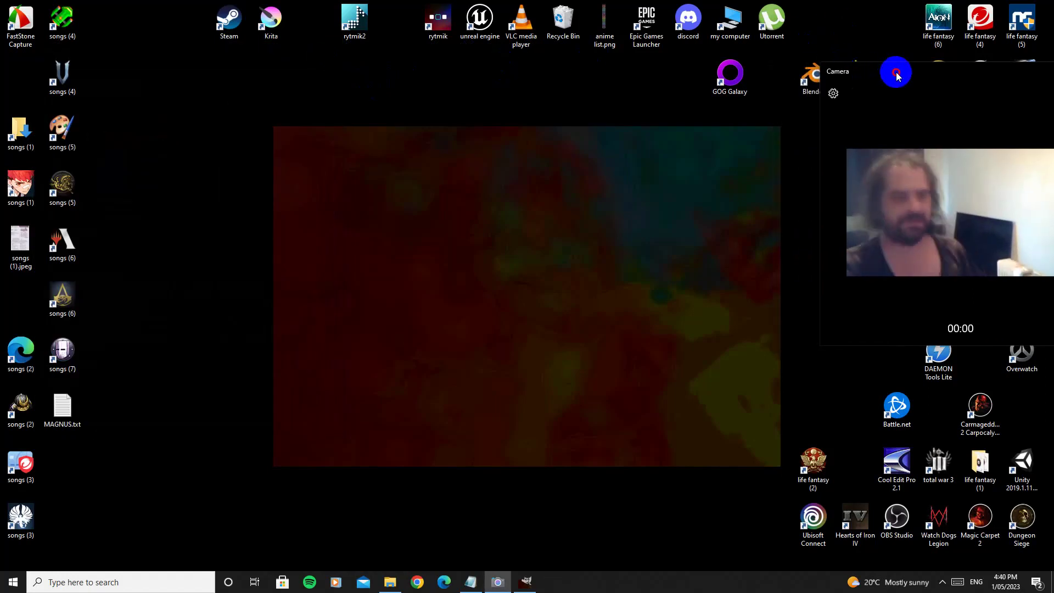